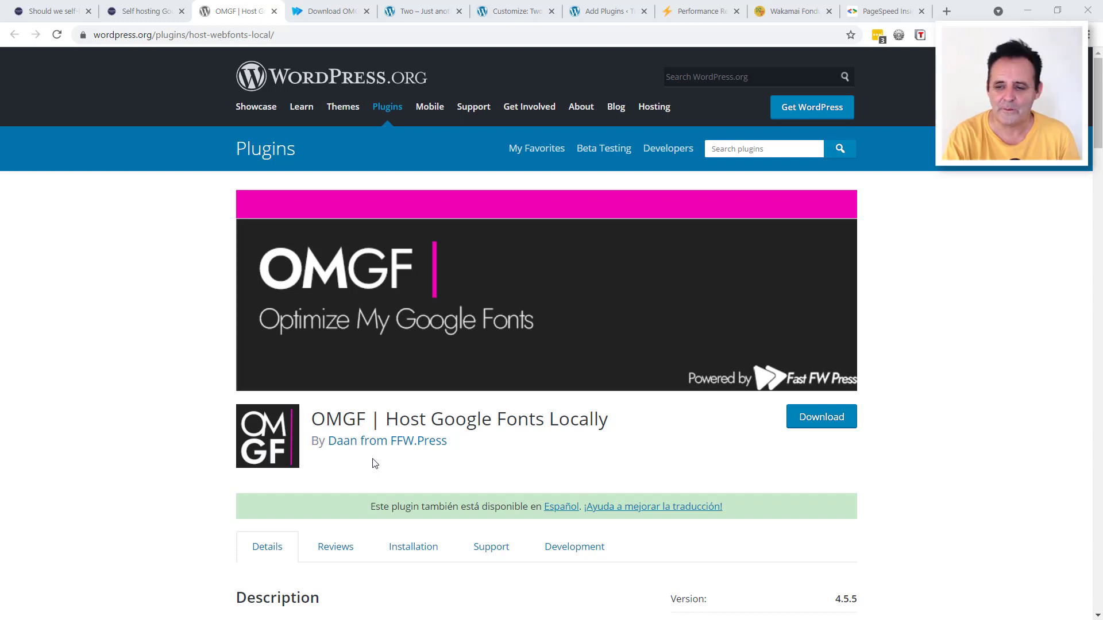
- Switch to the 'Should we self-host Google fonts?' article
click(53, 16)
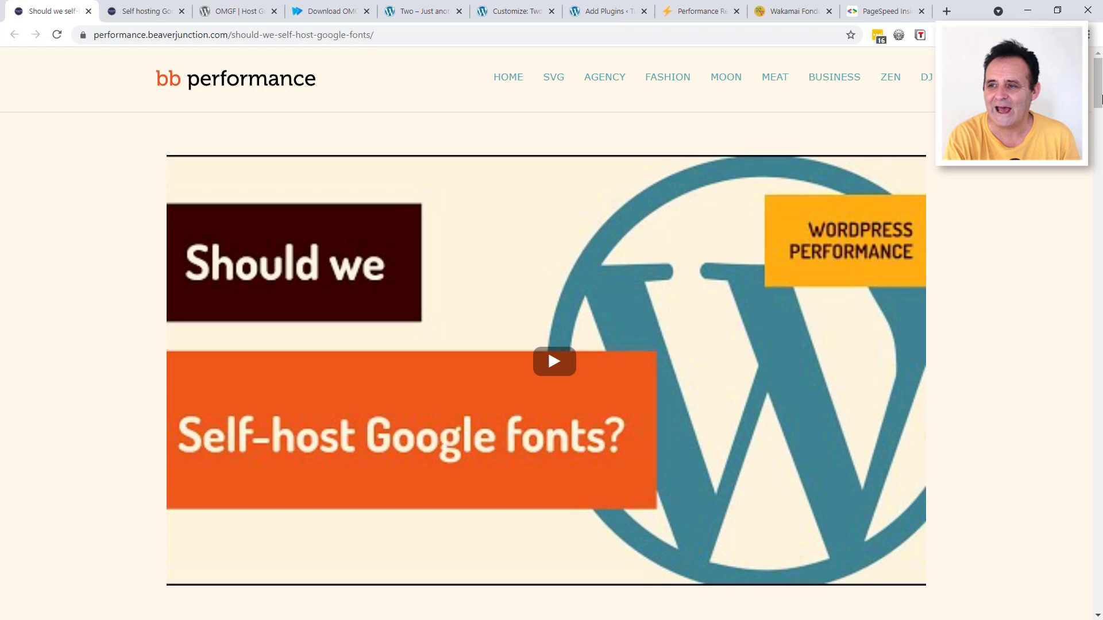
- Scroll the article down to the 'For self hosting' versus 'For Google's CDN' lists
drag(1098, 100, 1098, 555)
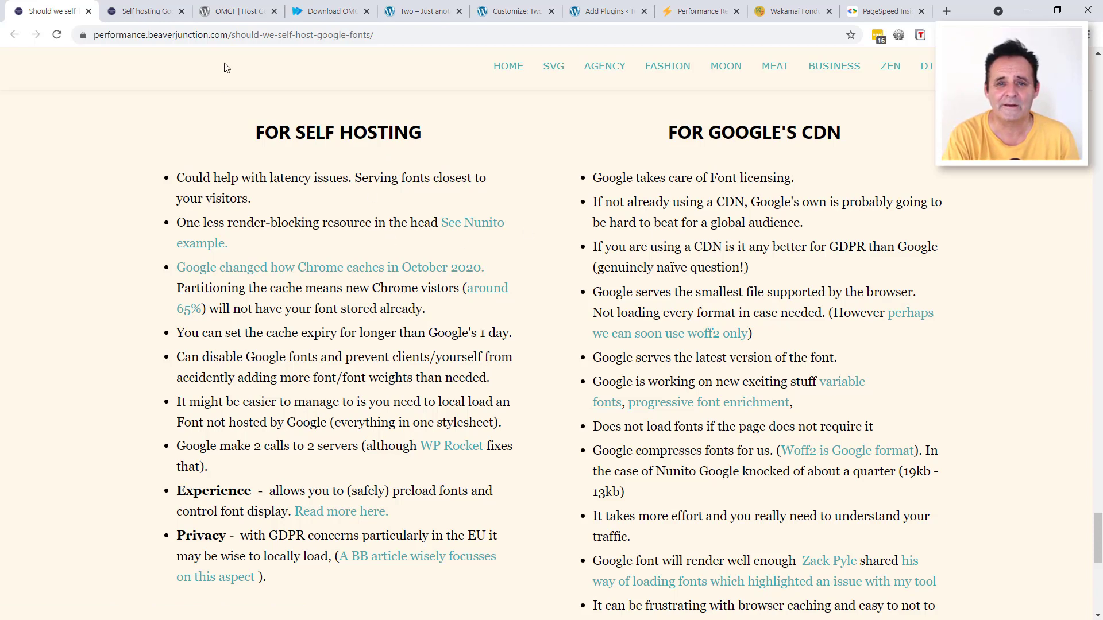
- Switch back to the OMGF | Host Google Fonts Locally plugin page
click(228, 13)
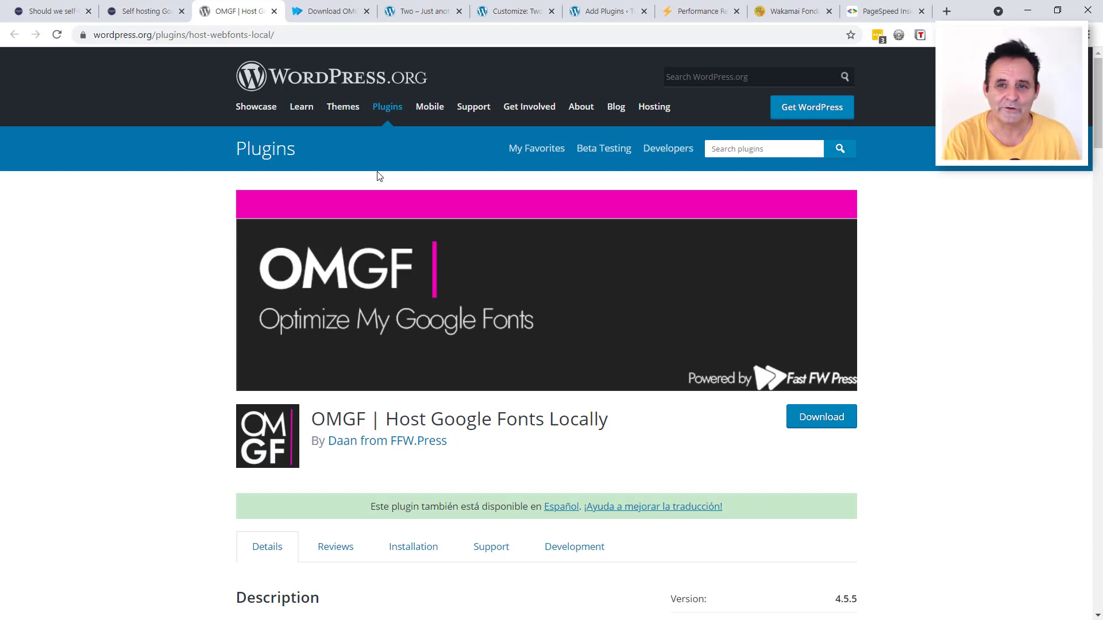
- Bring up the Two demo site and browse its 'How we help you' and team sections
click(418, 14)
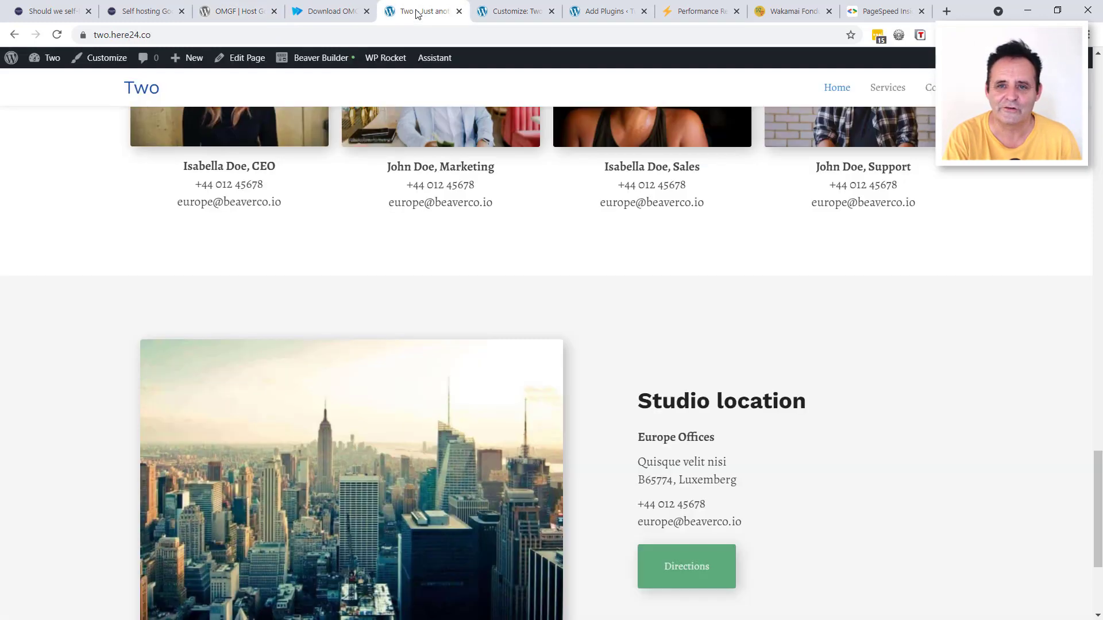
drag(1095, 468, 1098, 109)
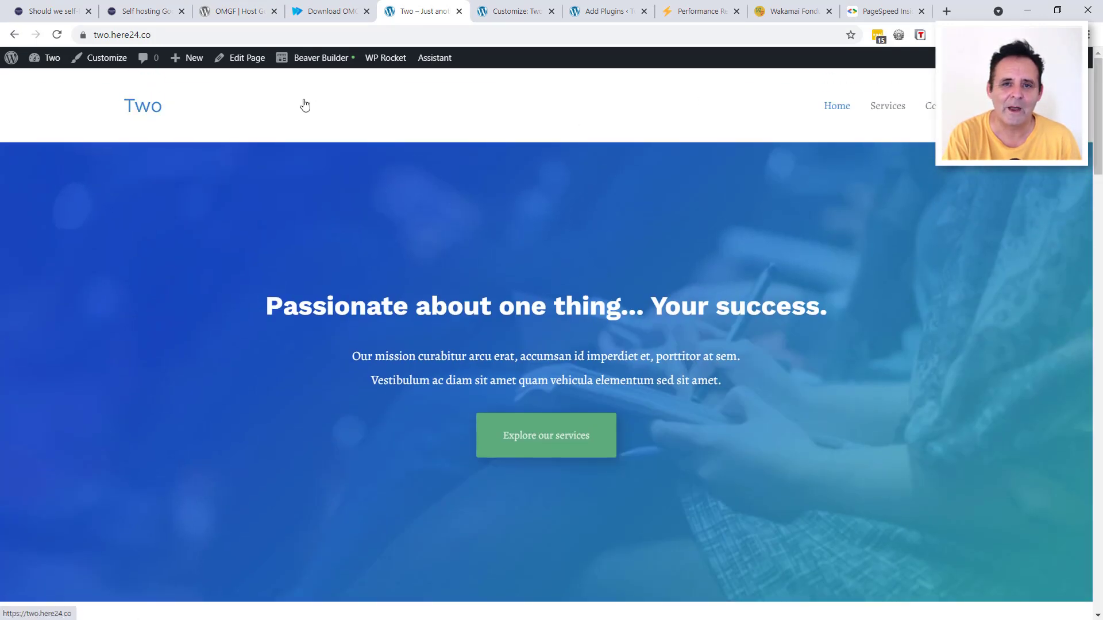
mouse_move(378, 64)
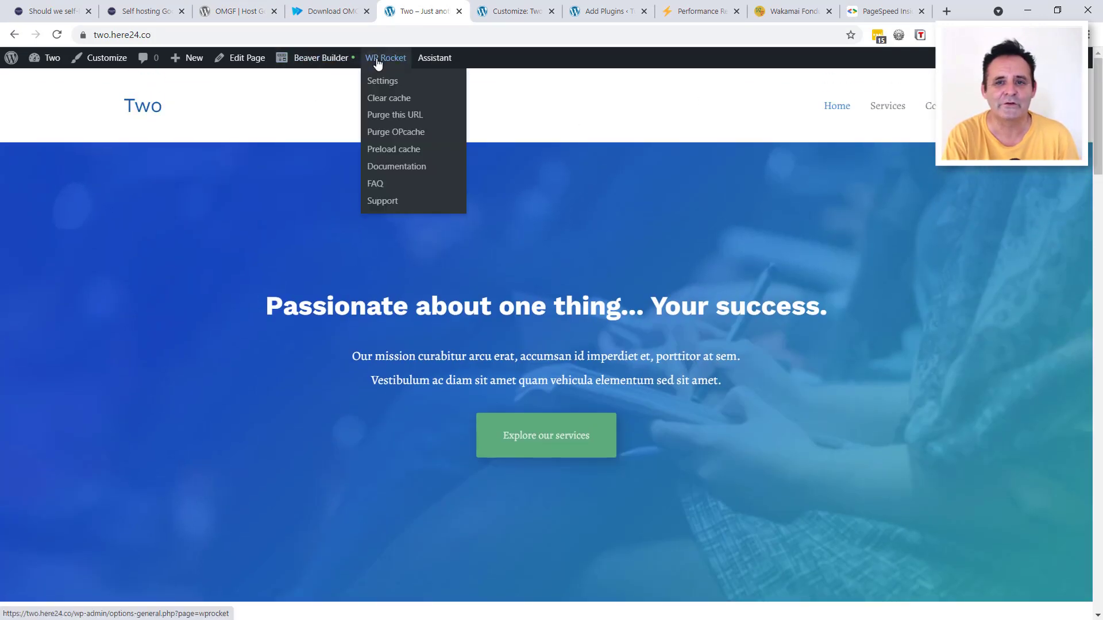
scroll(732, 213, down, 7)
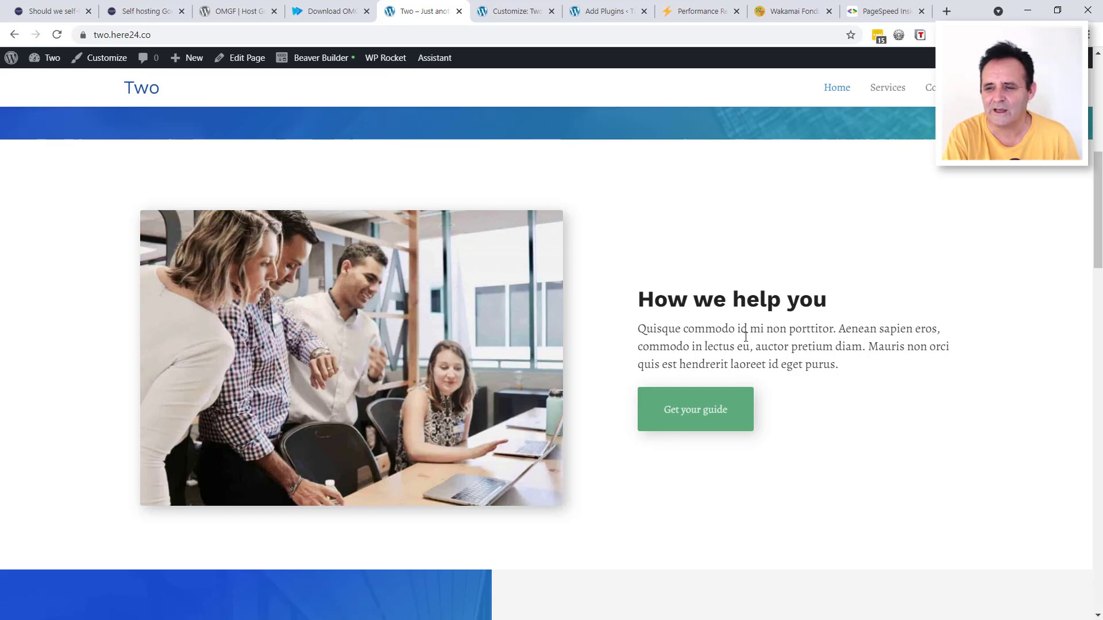
drag(1100, 252, 1100, 531)
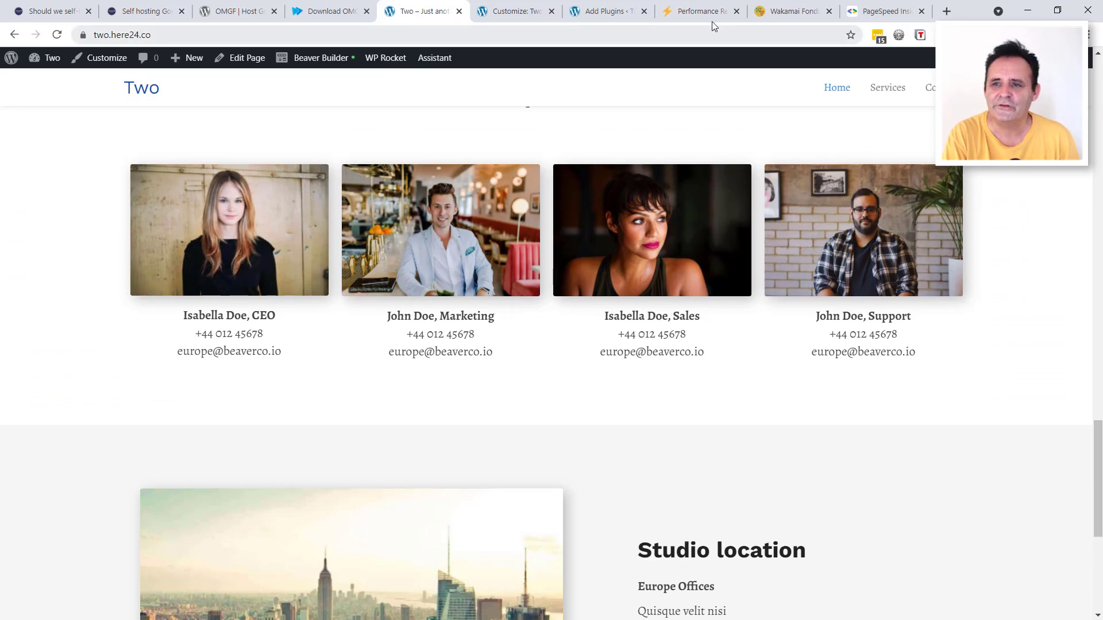
- Show the SpeedVitals report for two.here24.co, scrolled down to the request waterfall
click(697, 12)
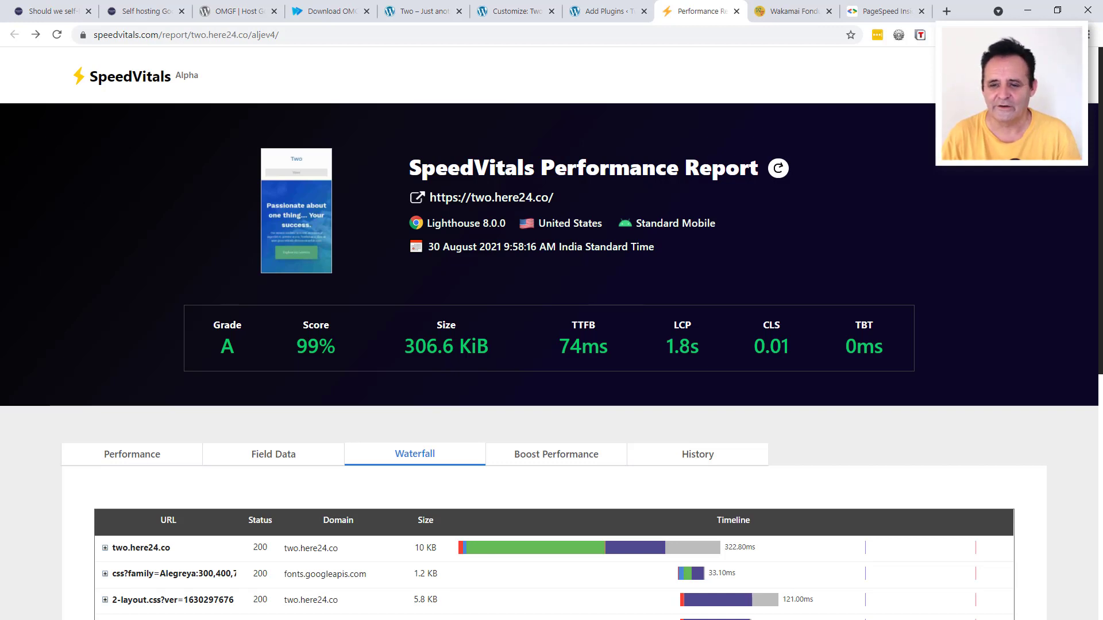
scroll(599, 371, down, 3)
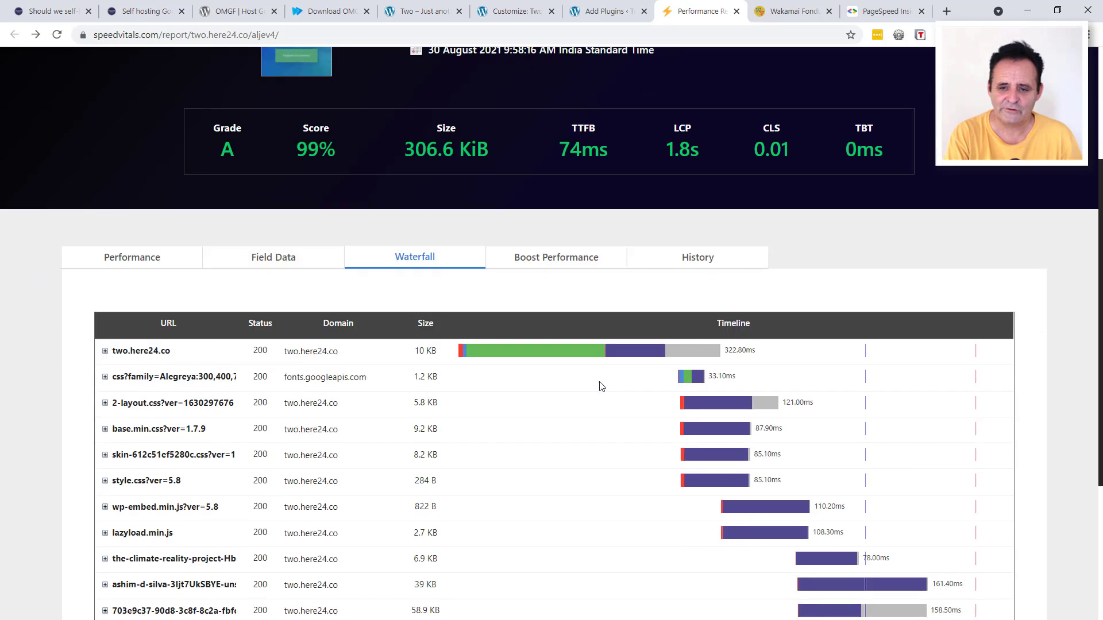
scroll(429, 395, down, 1)
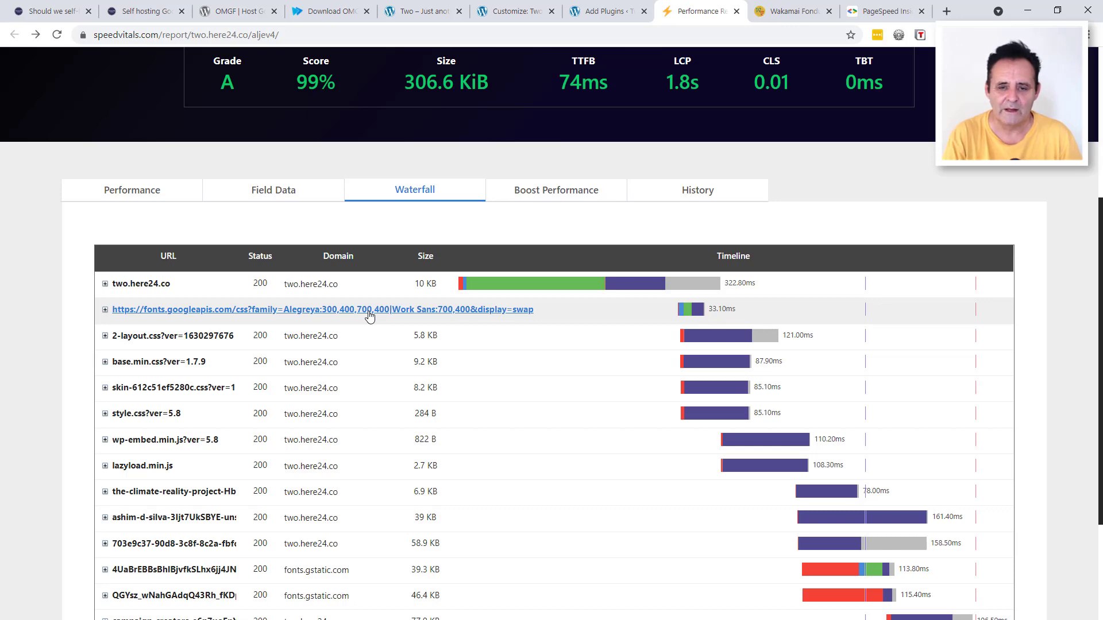
scroll(369, 336, down, 2)
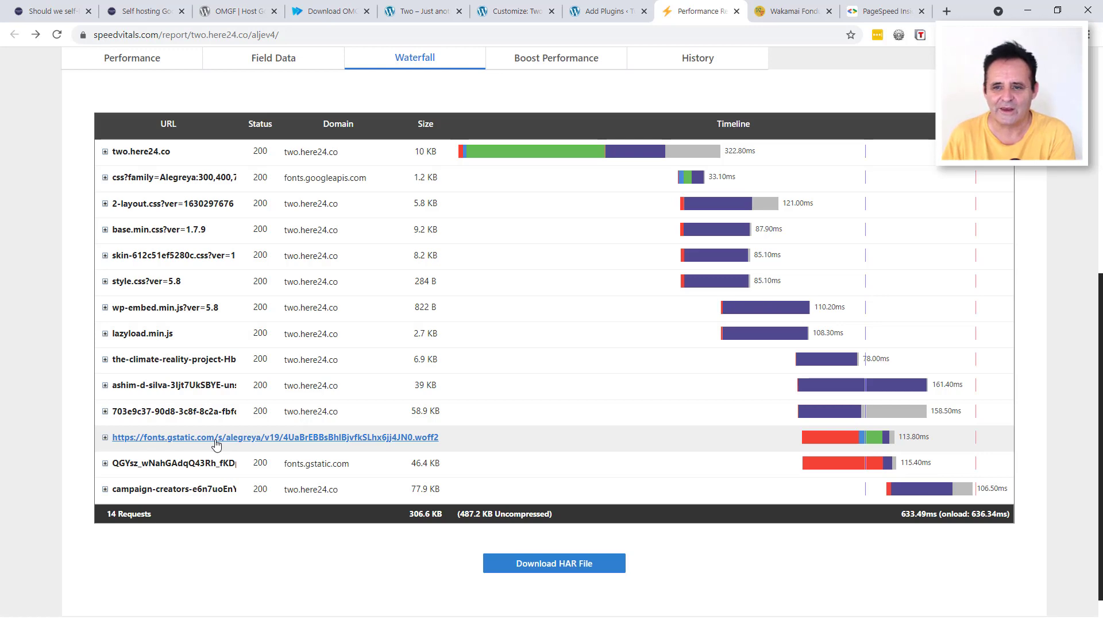
scroll(330, 464, up, 3)
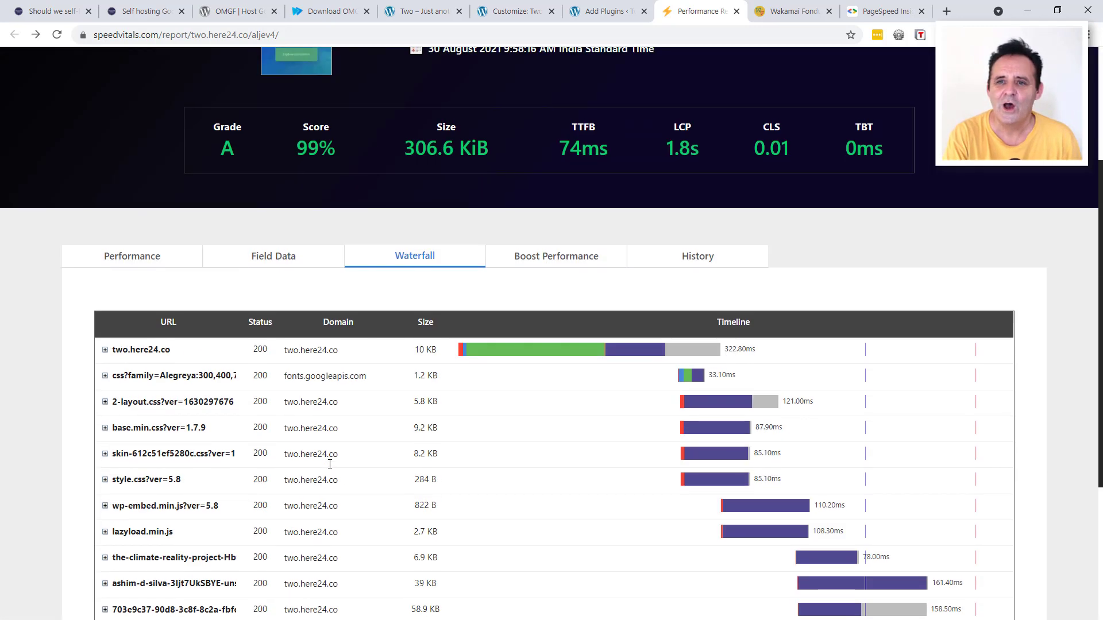
scroll(329, 464, up, 3)
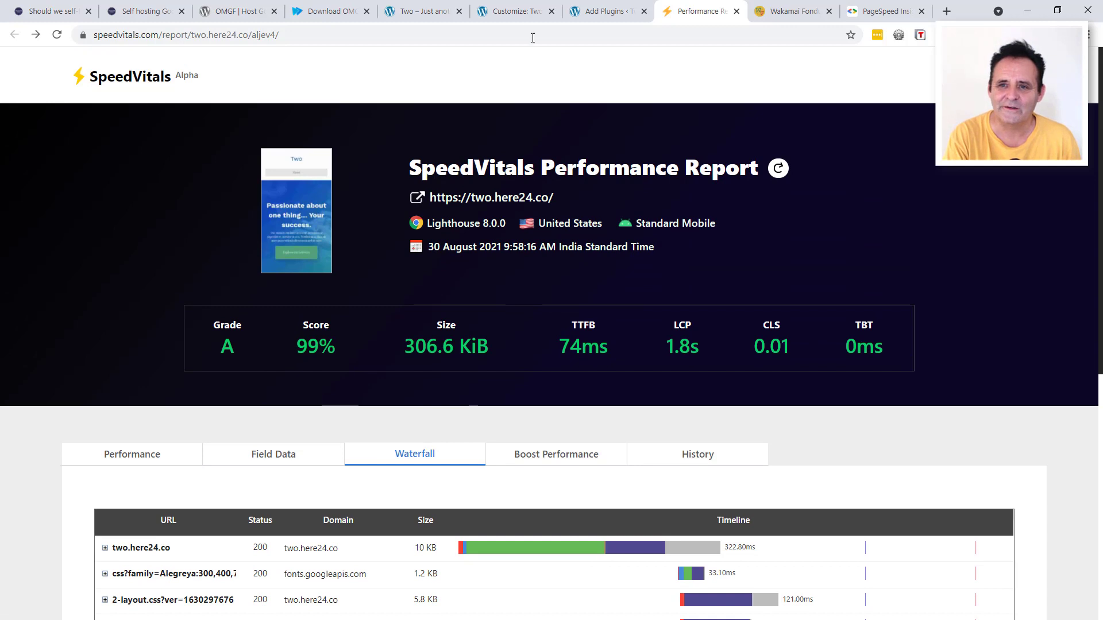
- In the Two Customizer, confirm Headings use Work Sans and Text uses Alegreya
click(513, 11)
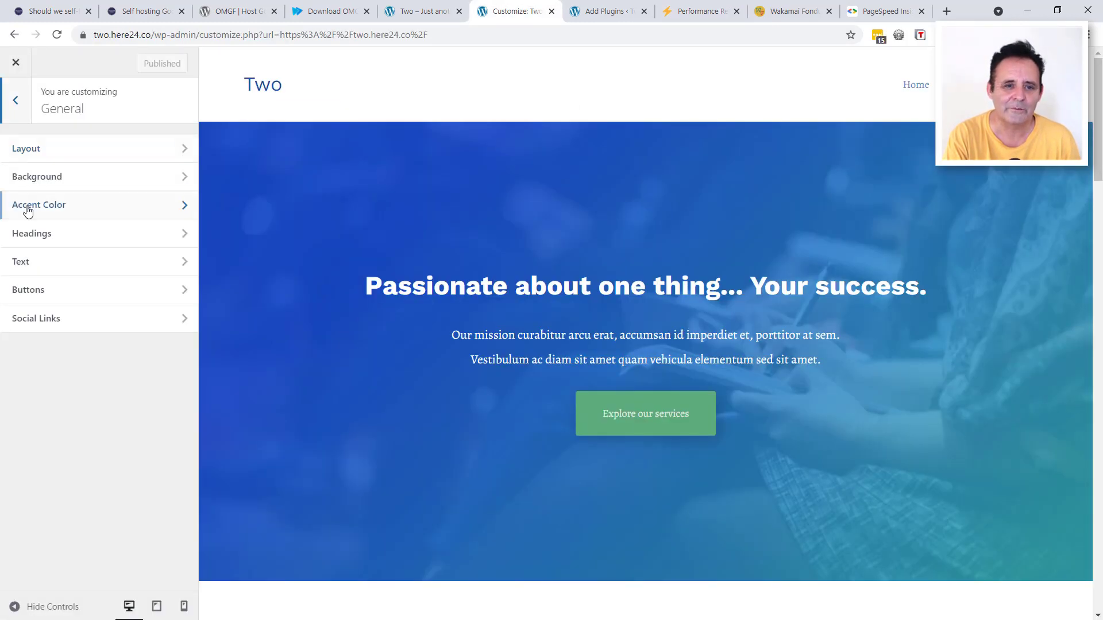
click(34, 235)
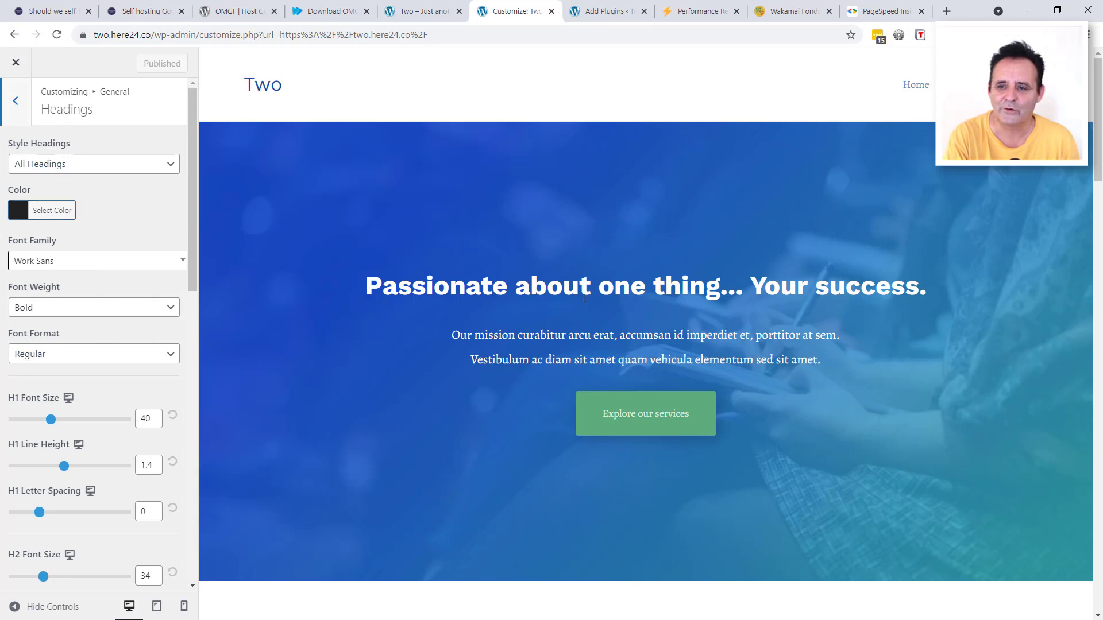
click(20, 101)
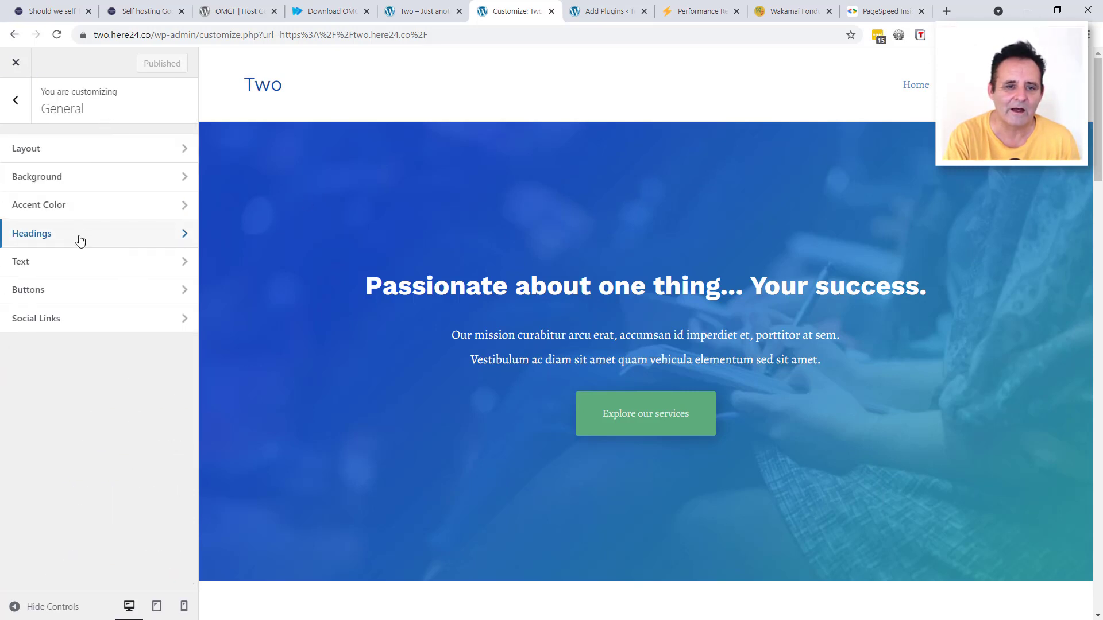
click(55, 266)
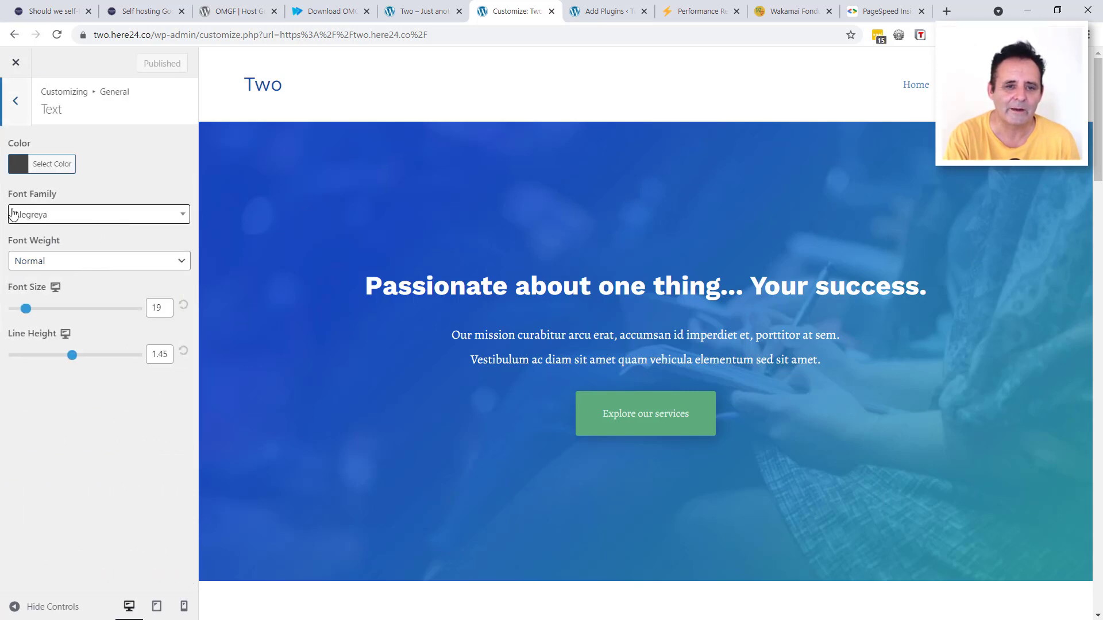
click(16, 105)
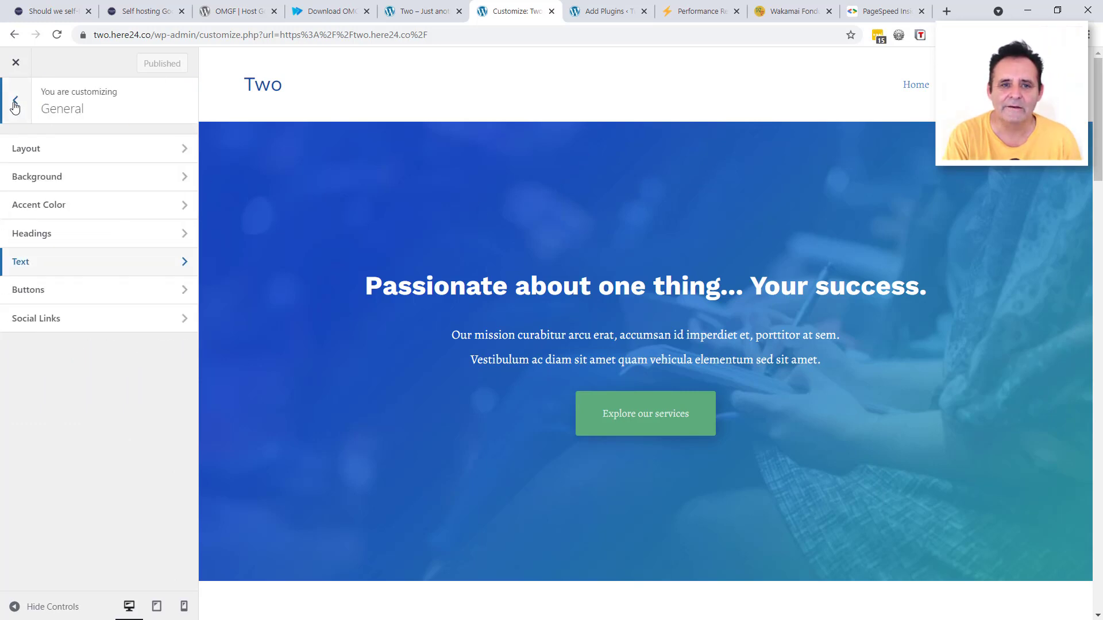
click(16, 105)
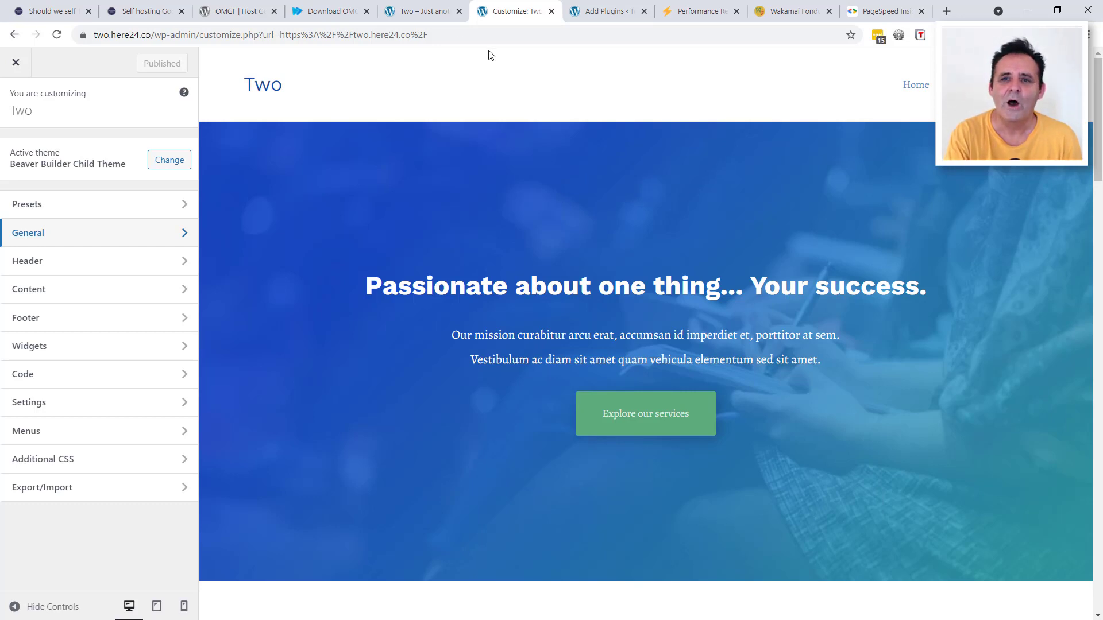
- Go to Settings > Optimize Google Fonts in the WordPress admin
click(600, 13)
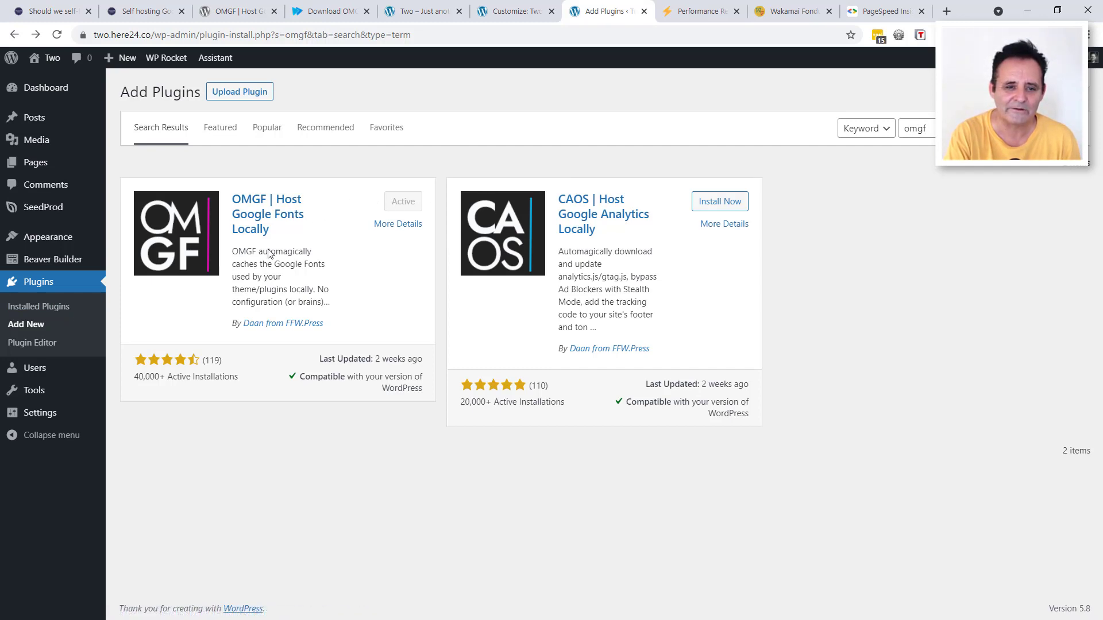
mouse_move(47, 414)
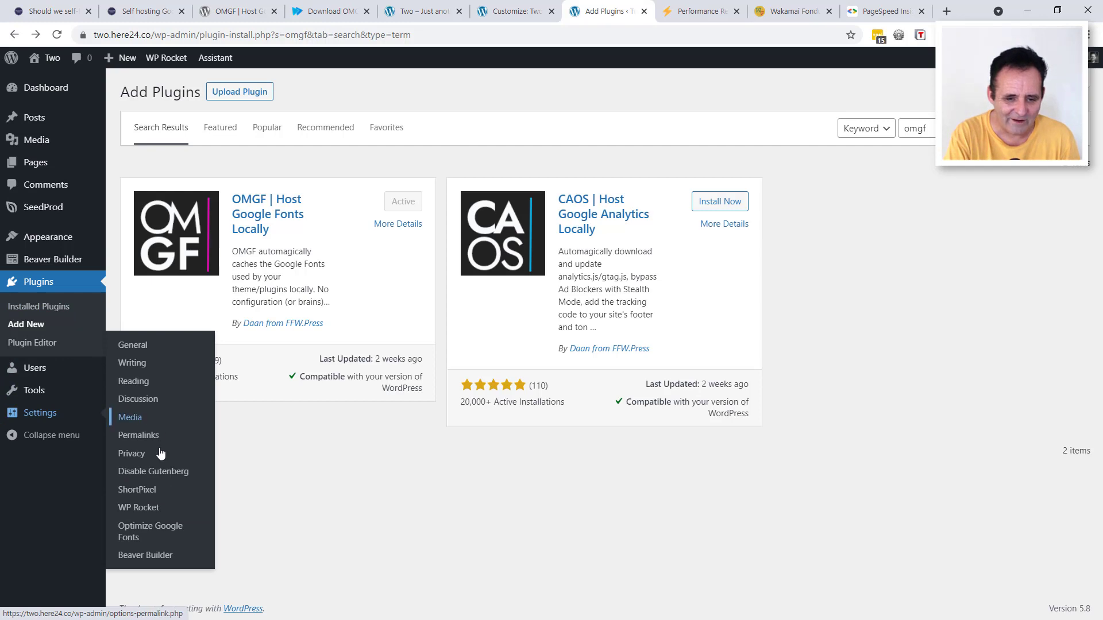
click(154, 529)
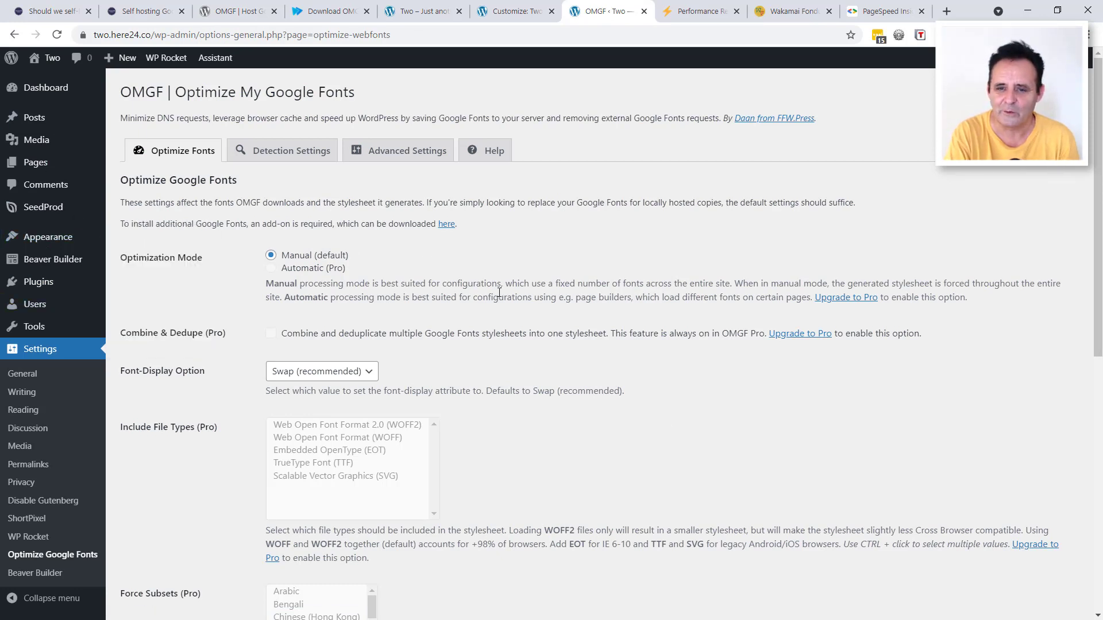
scroll(402, 259, down, 3)
scroll(352, 291, down, 3)
scroll(510, 322, up, 6)
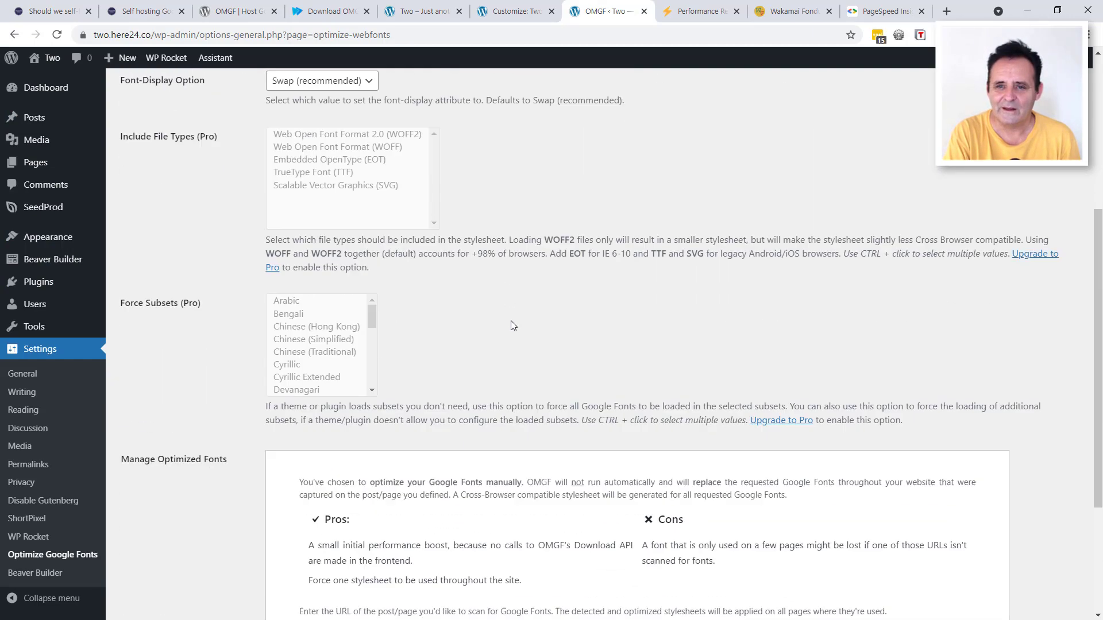
scroll(717, 394, down, 1)
scroll(717, 396, up, 1)
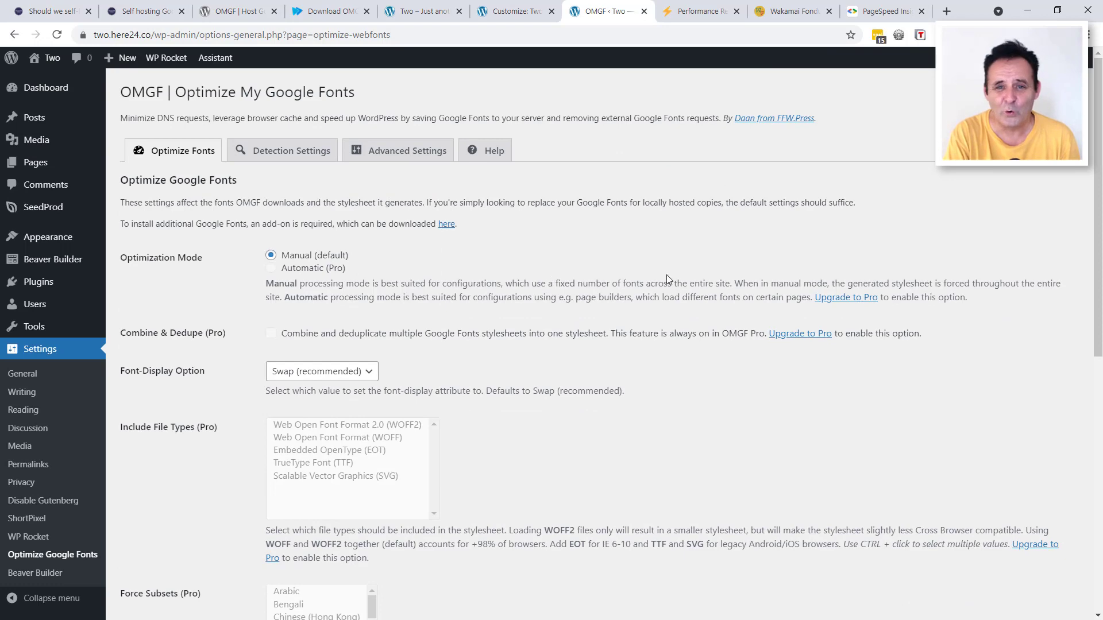
scroll(666, 275, down, 7)
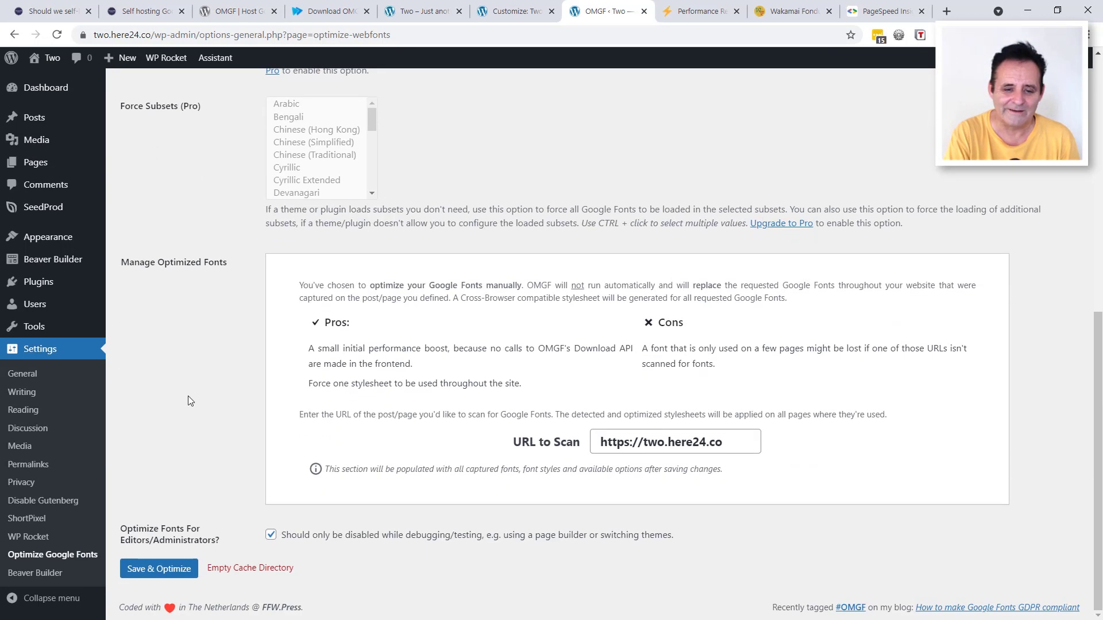
click(167, 570)
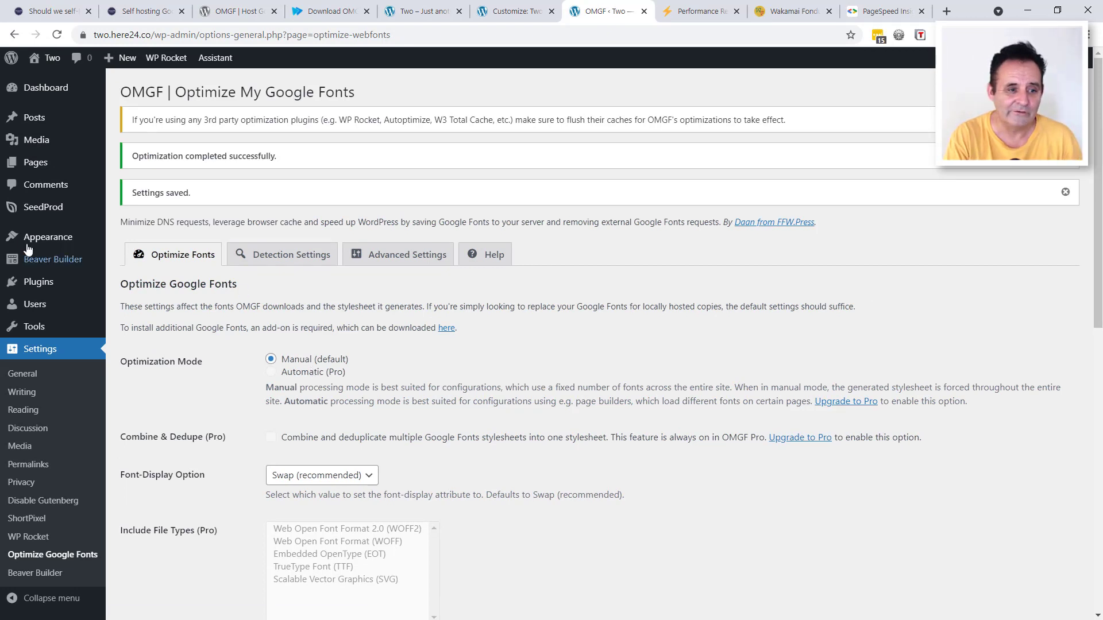
- Check the Alegreya and Work Sans files in the omgf folder, then minimise FileZilla
drag(33, 236, 580, 141)
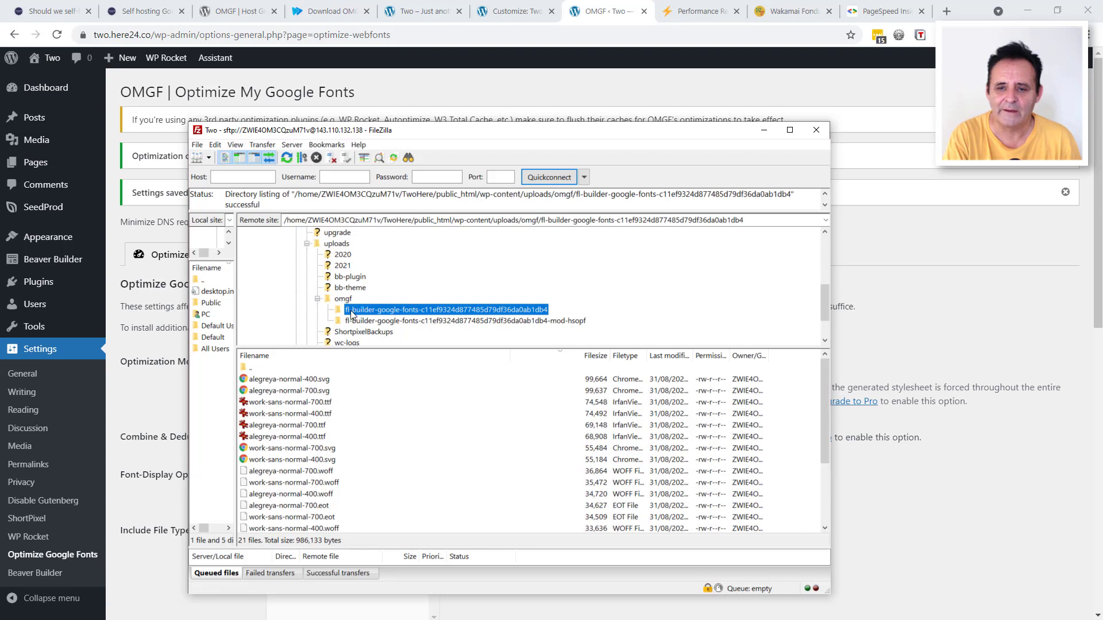
scroll(508, 426, down, 2)
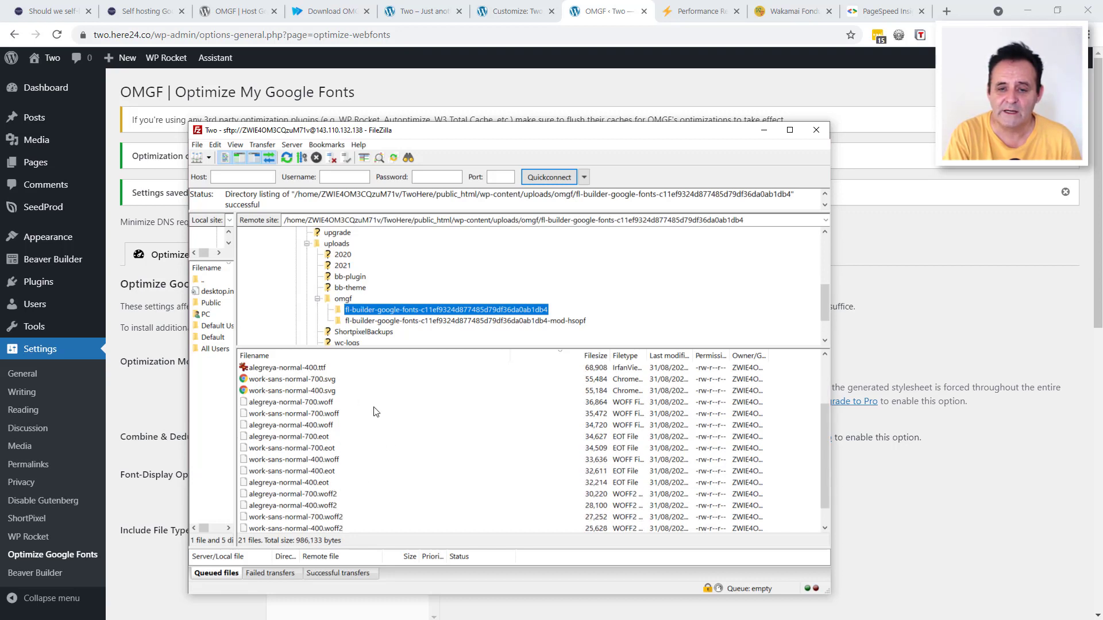
scroll(394, 456, up, 2)
scroll(381, 454, down, 3)
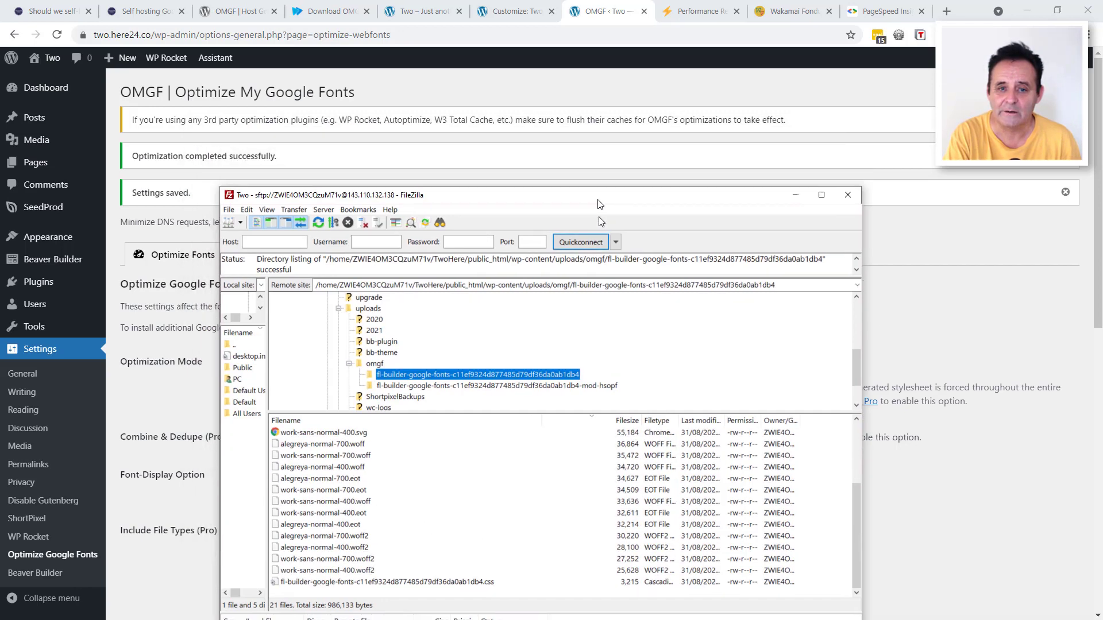
key(super+Down)
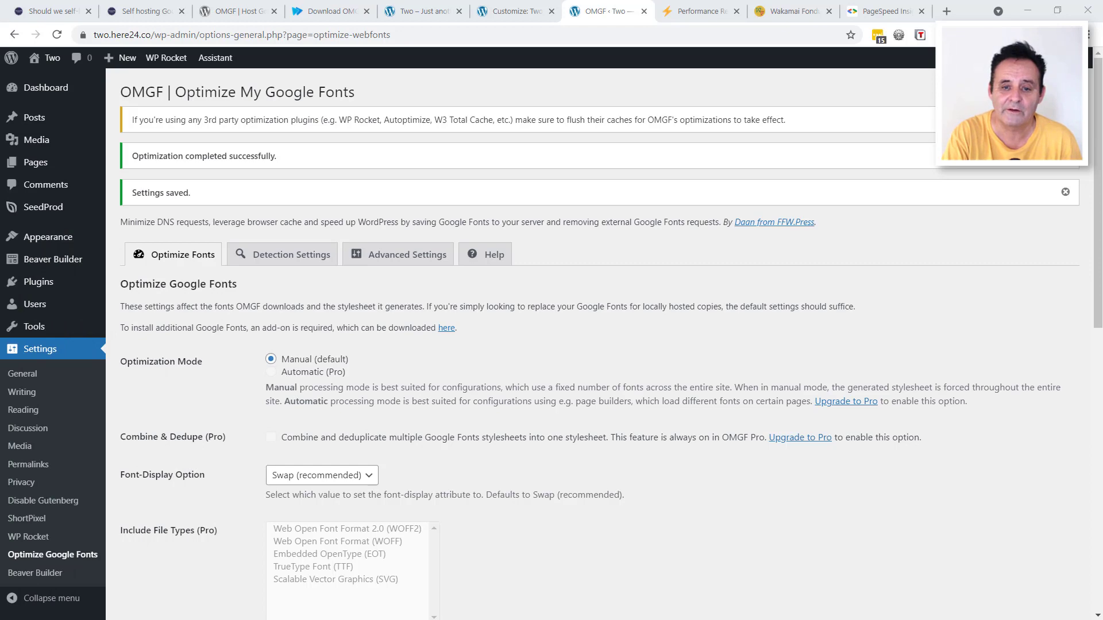
- Mark Work Sans normal 400 as Do not load and re-run Save & Optimize
scroll(517, 448, down, 5)
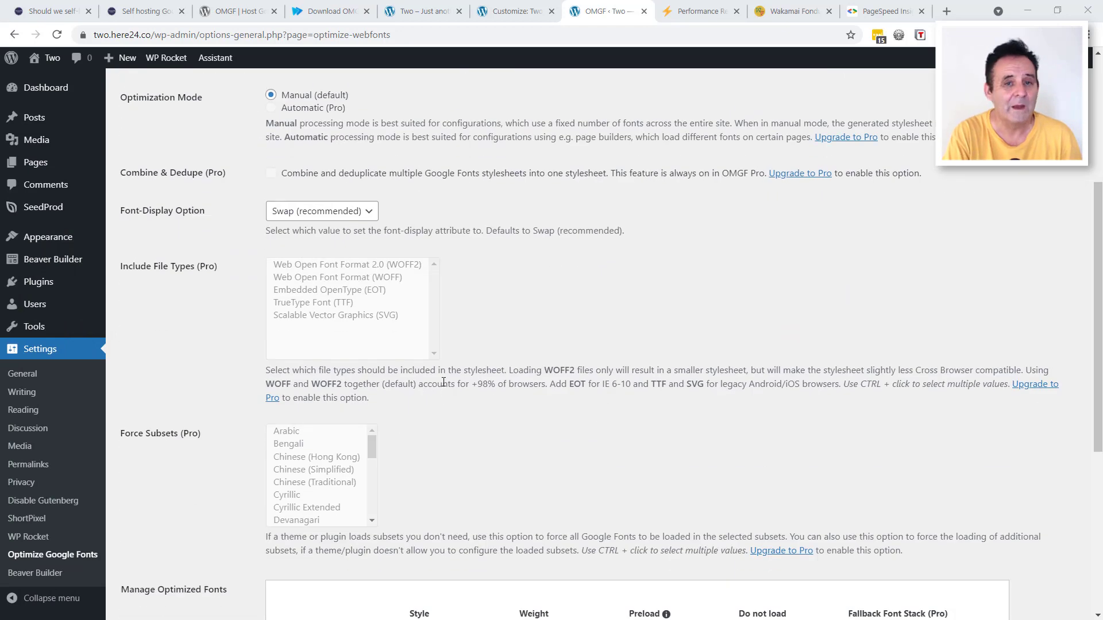
scroll(554, 368, down, 5)
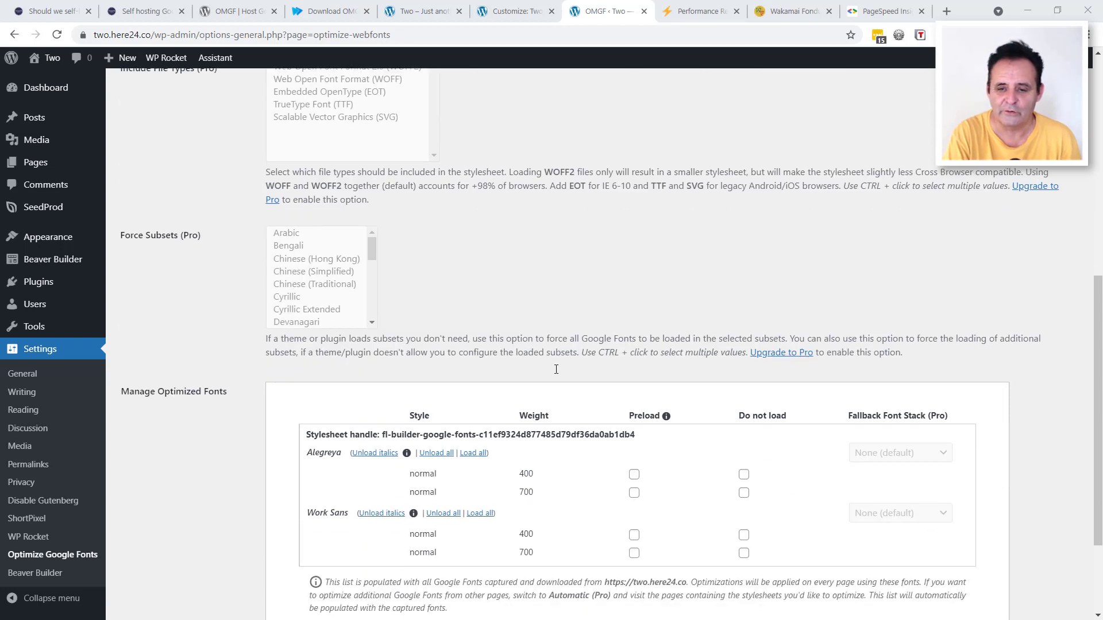
scroll(556, 370, down, 2)
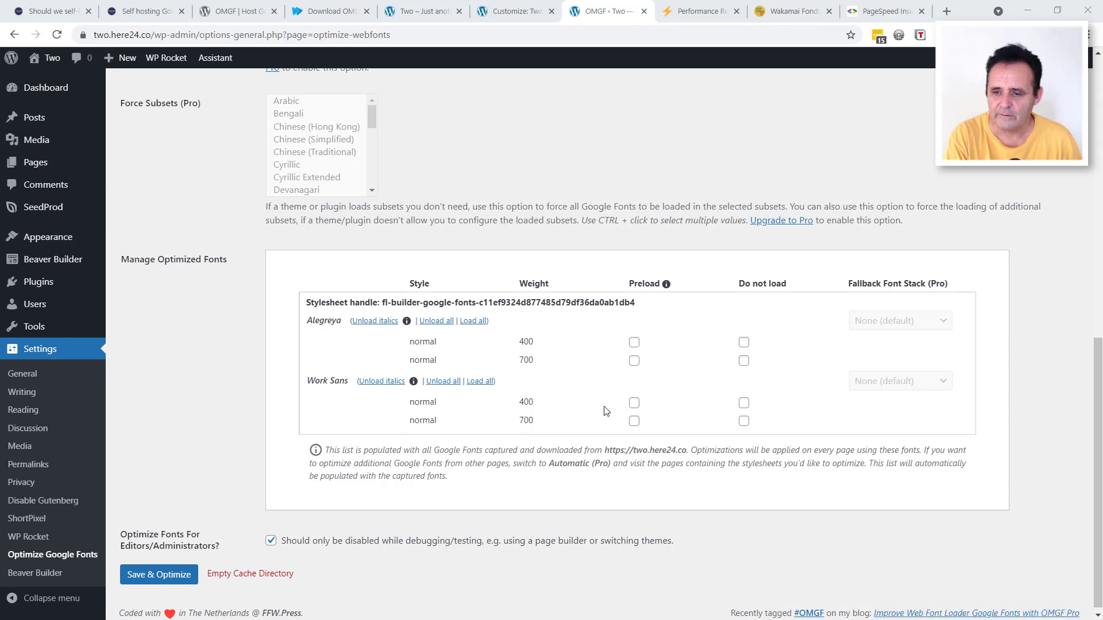
click(744, 404)
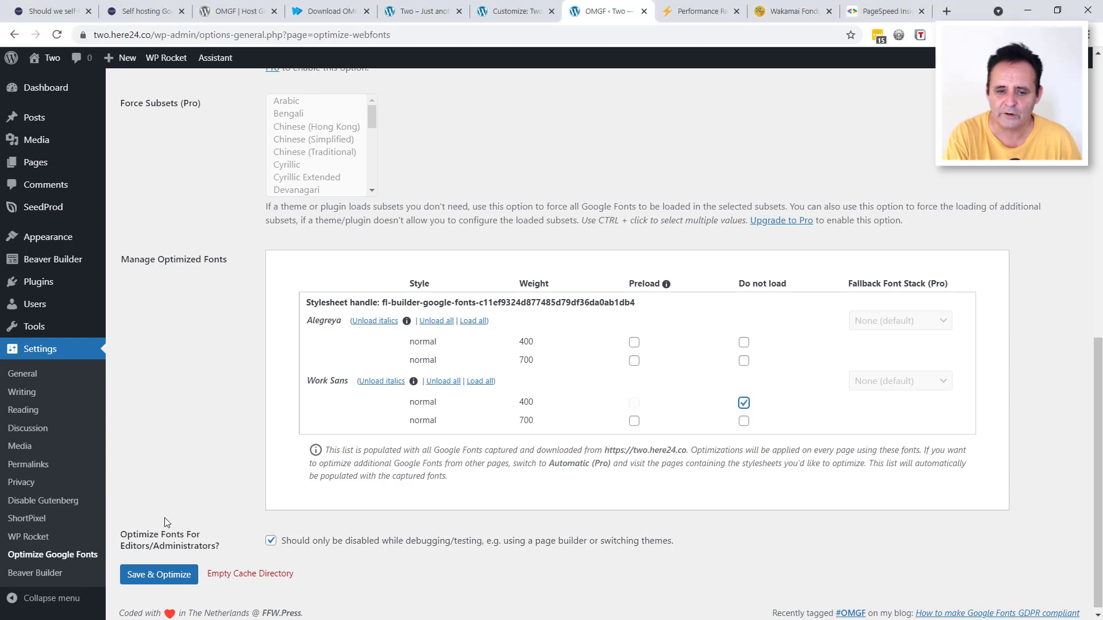
click(175, 577)
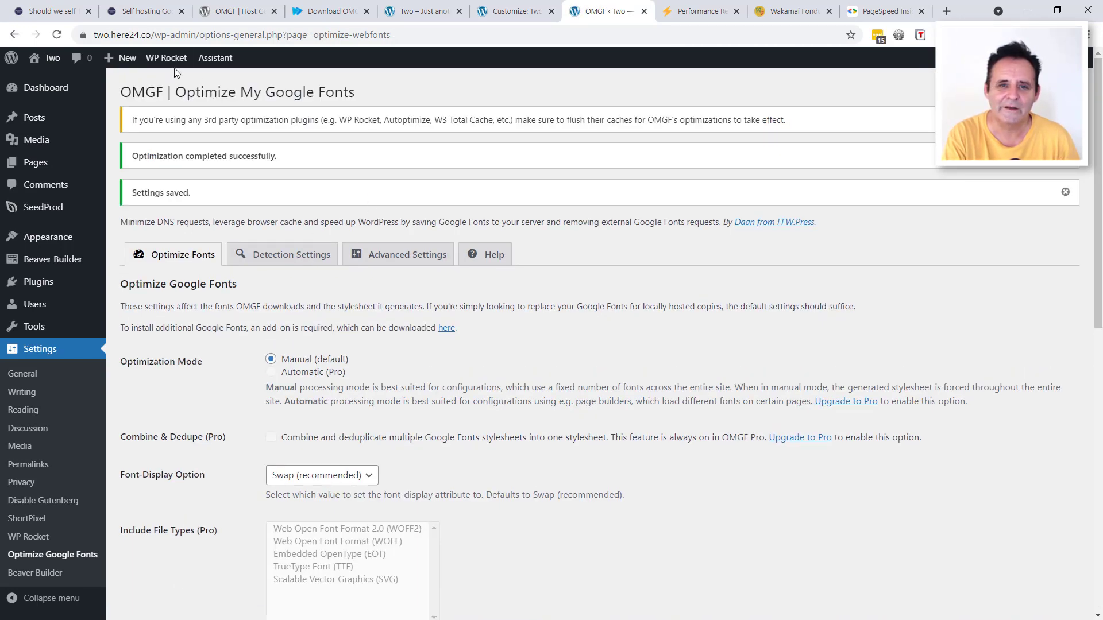
- Clear the WP Rocket cache, preload it again, and return to the SpeedVitals report for two.here24.co
mouse_move(166, 58)
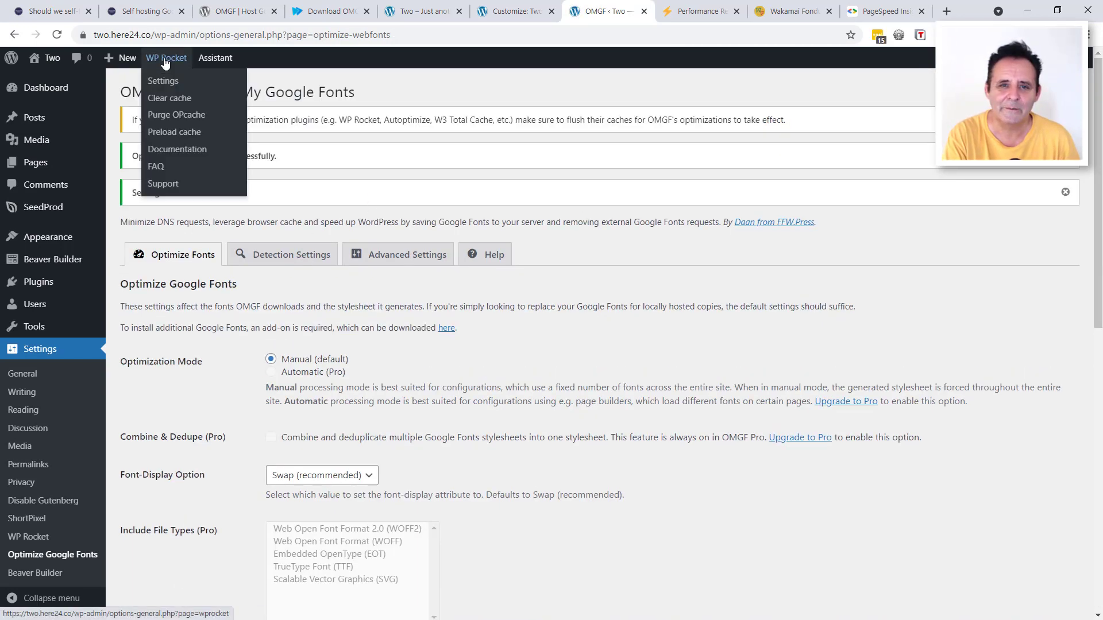
click(171, 99)
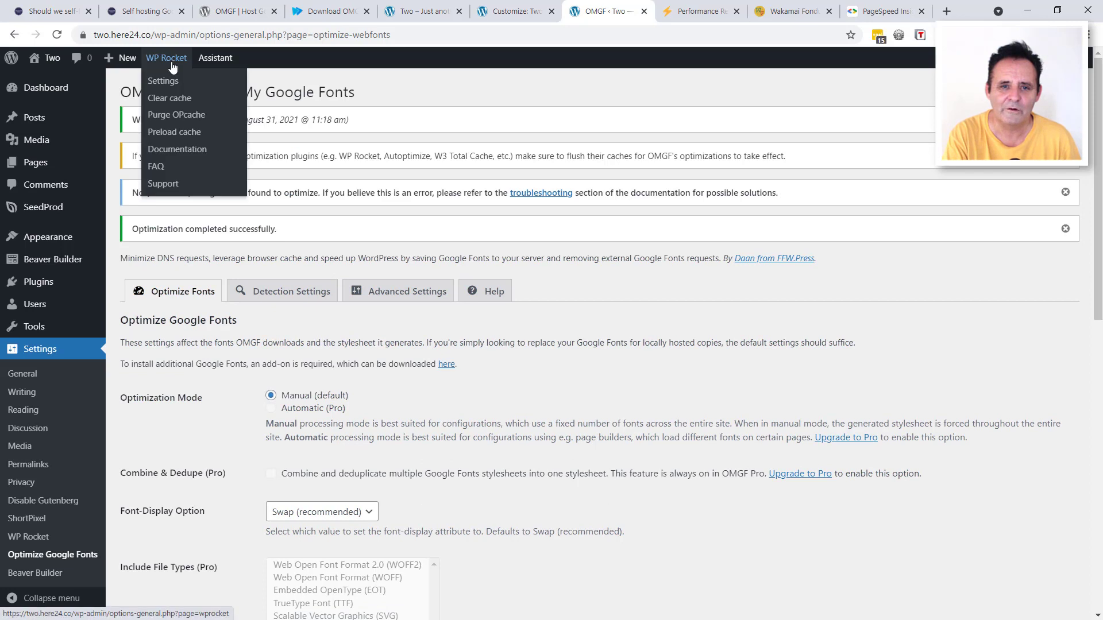
click(173, 133)
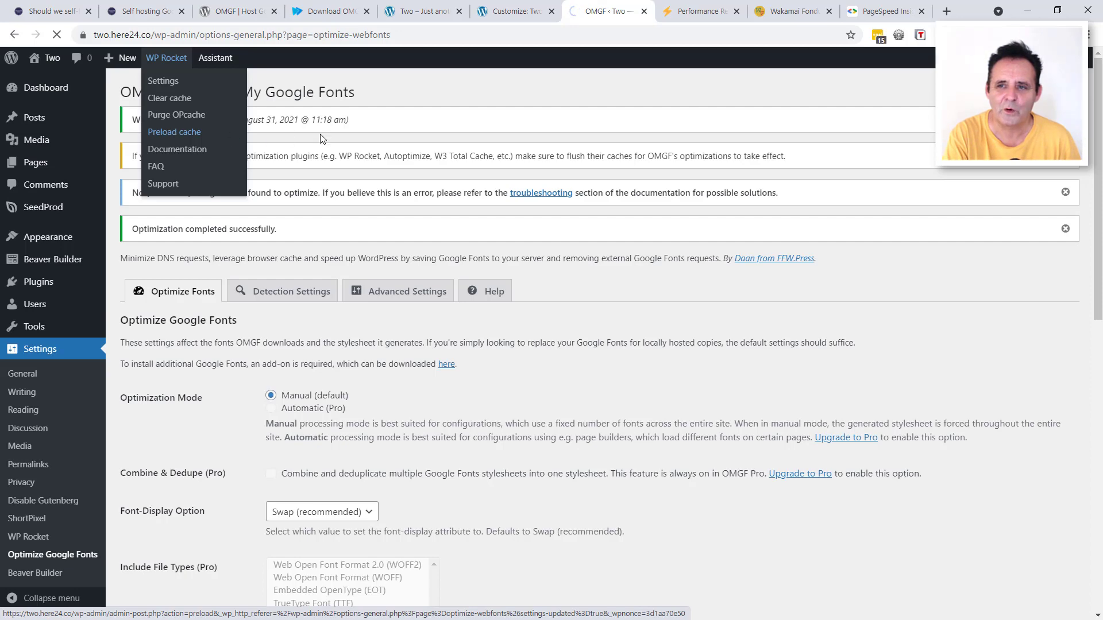
click(693, 14)
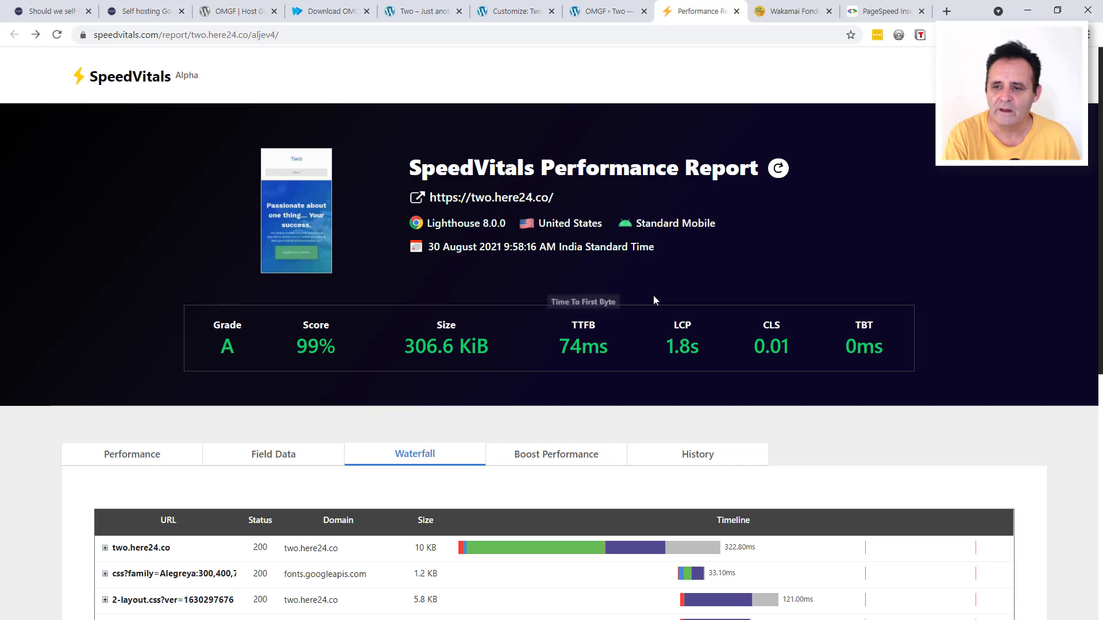
- Rerun the SpeedVitals test for two.here24.co, yielding grade A, 100%, 303.9 KiB and 1.3 s LCP
click(778, 168)
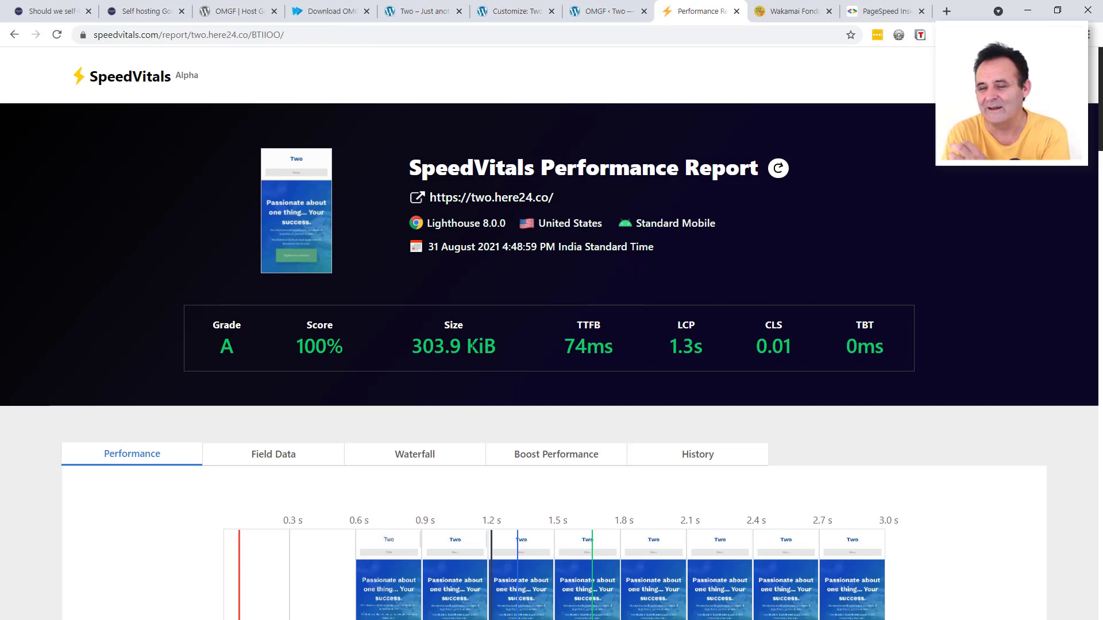
- Check the new waterfall's woff2 font requests served from two.here24.co, then go back to OMGF settings
scroll(509, 336, down, 10)
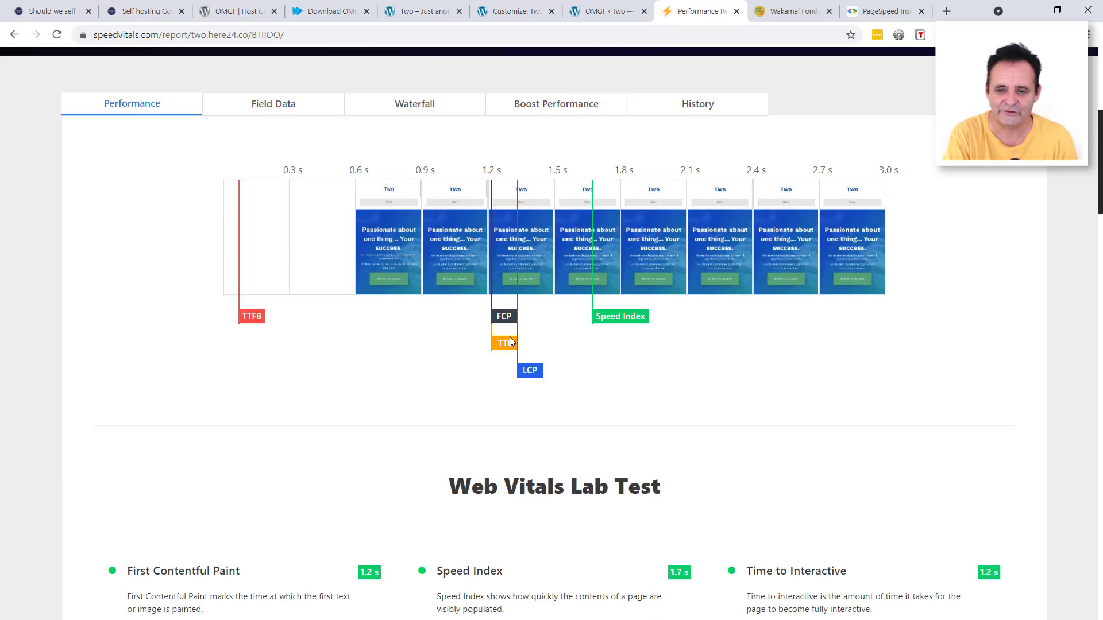
scroll(504, 340, up, 8)
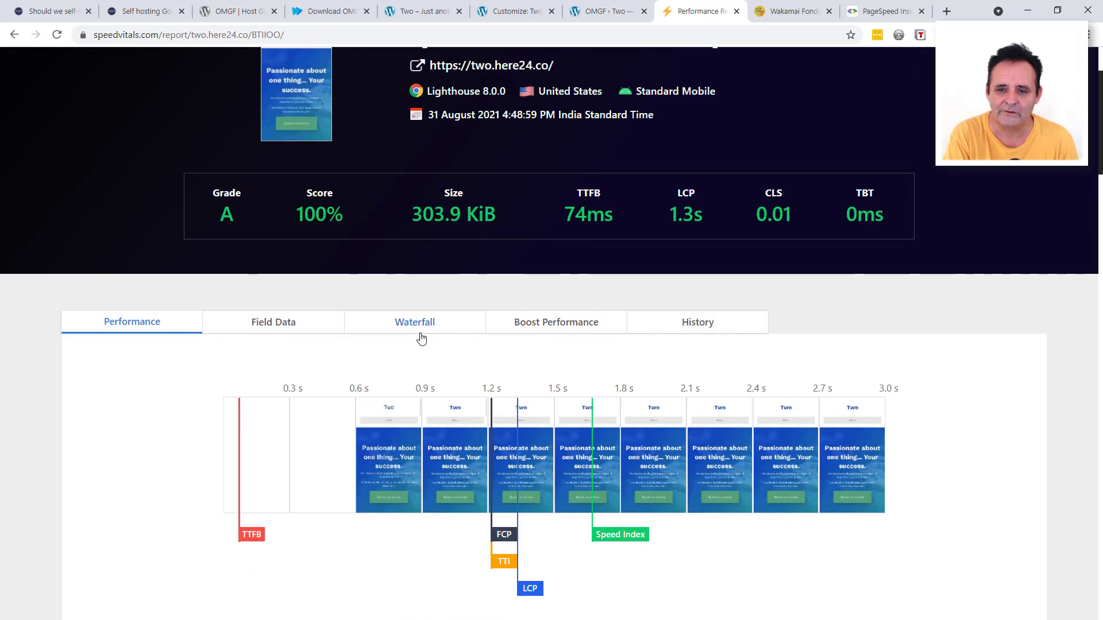
click(413, 325)
scroll(437, 353, down, 2)
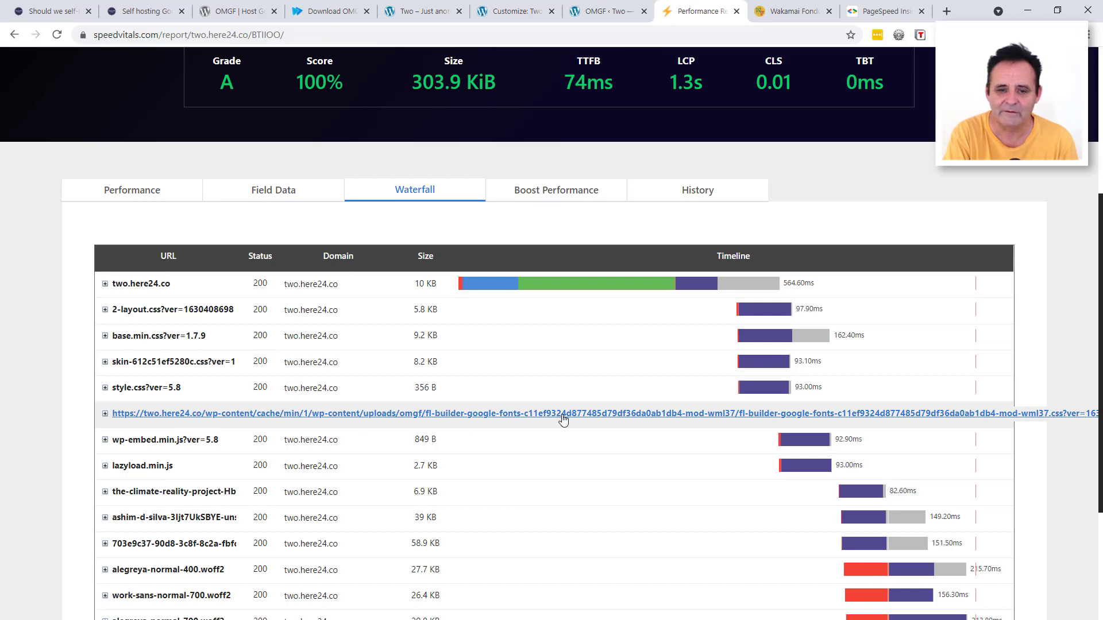
scroll(566, 423, down, 1)
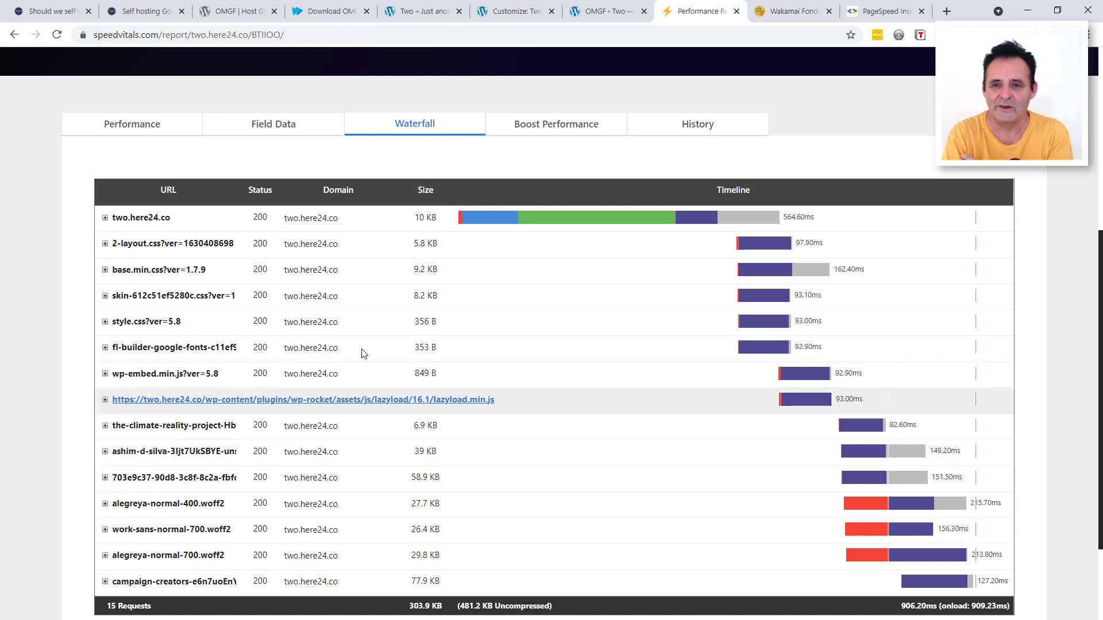
click(604, 13)
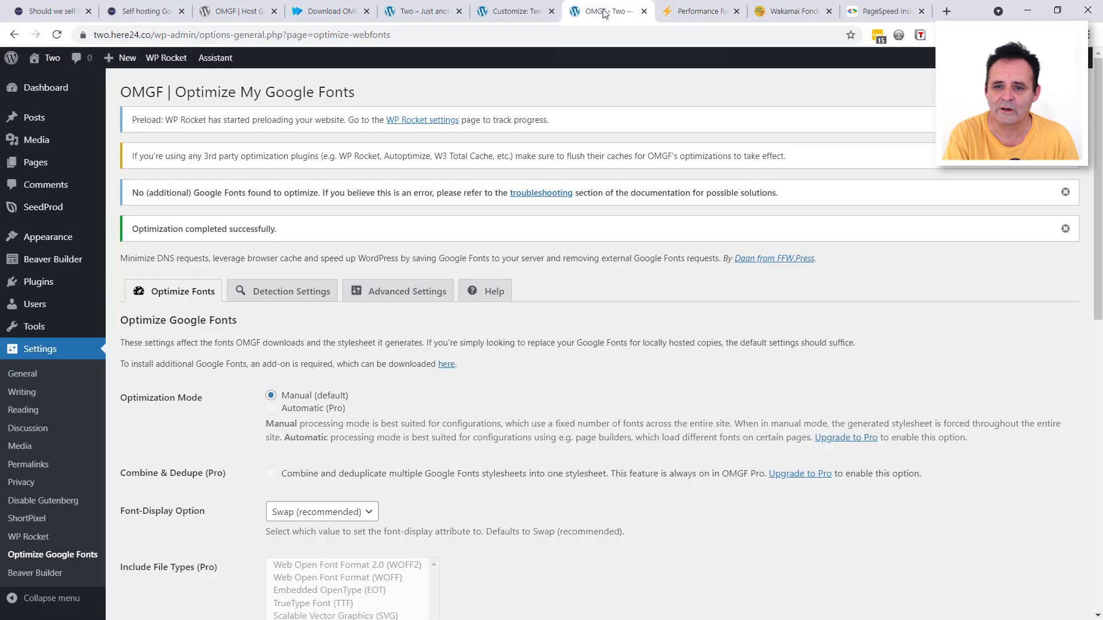